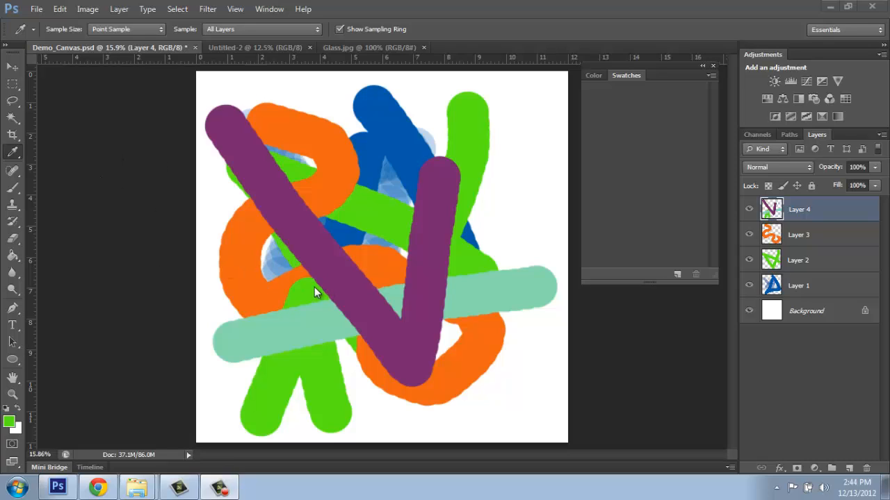
Set the foreground color to a light blue and paint a vertical brush stroke on Layer 4 beside the upper green stroke
left_click(10, 422)
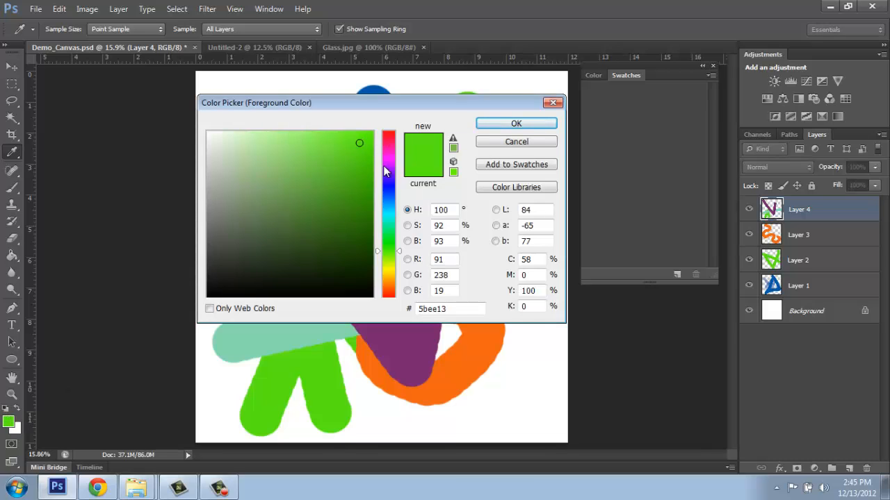
left_click_drag(383, 166, 387, 202)
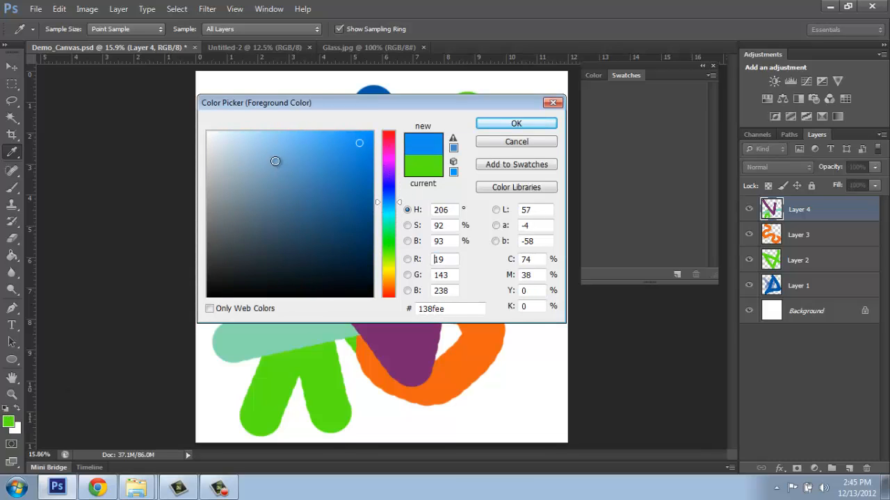
left_click(275, 161)
left_click(520, 124)
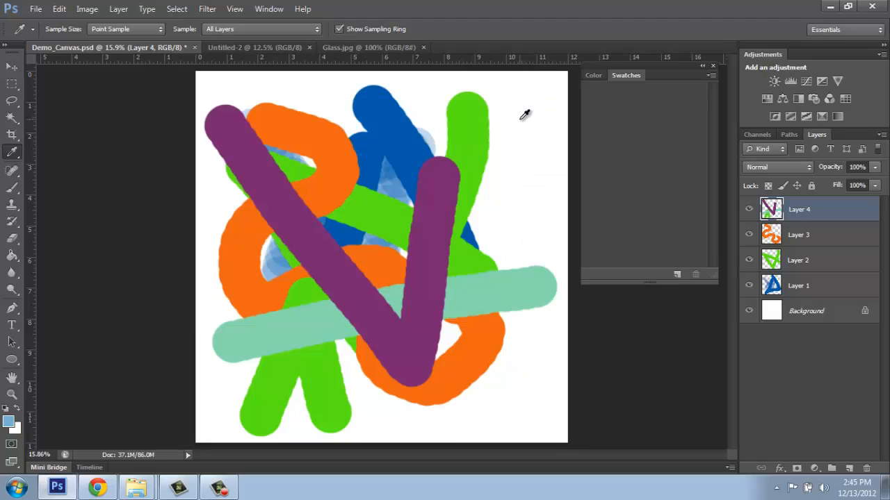
left_click(11, 187)
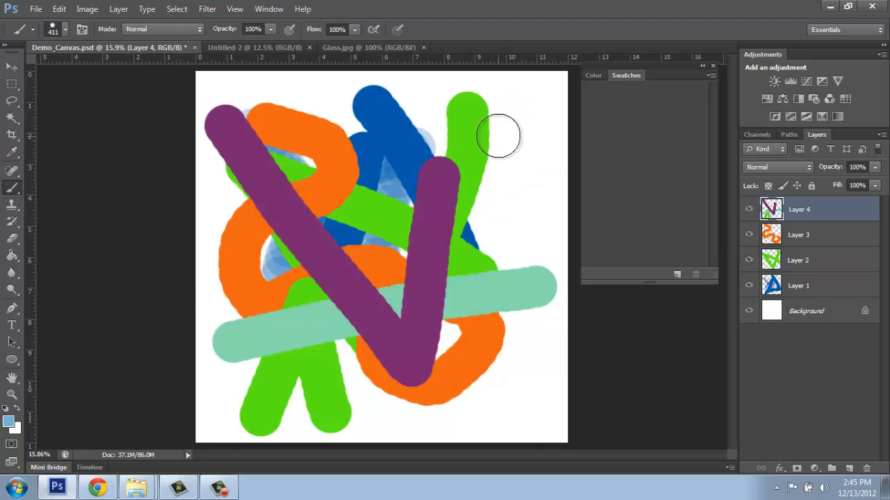
left_click_drag(504, 132, 513, 262)
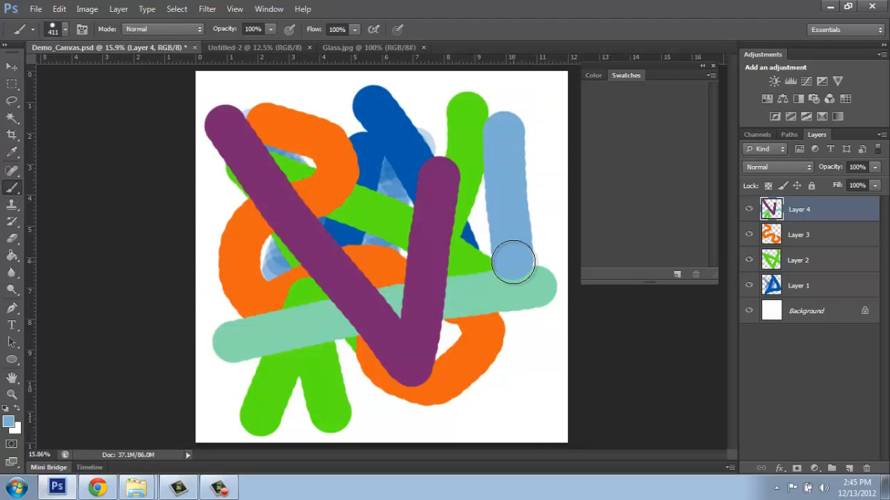
Add the light blue foreground color as a swatch under the default name and delete that swatch again
left_click(609, 123)
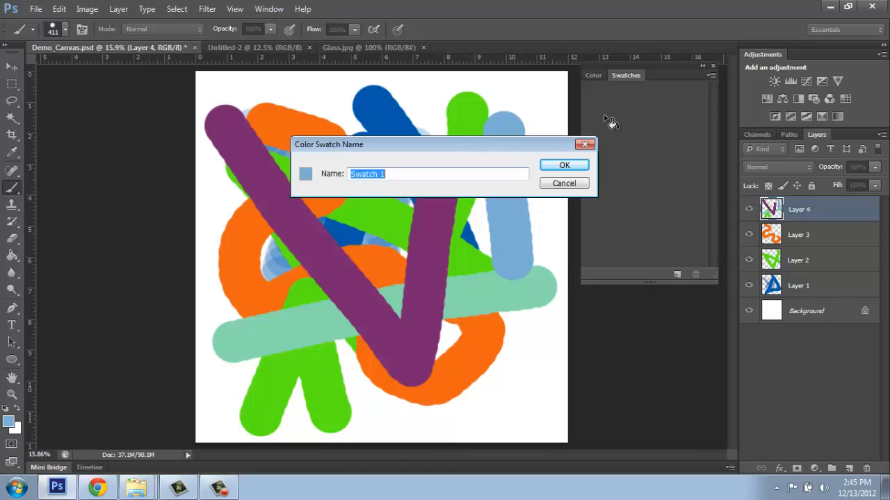
left_click(572, 164)
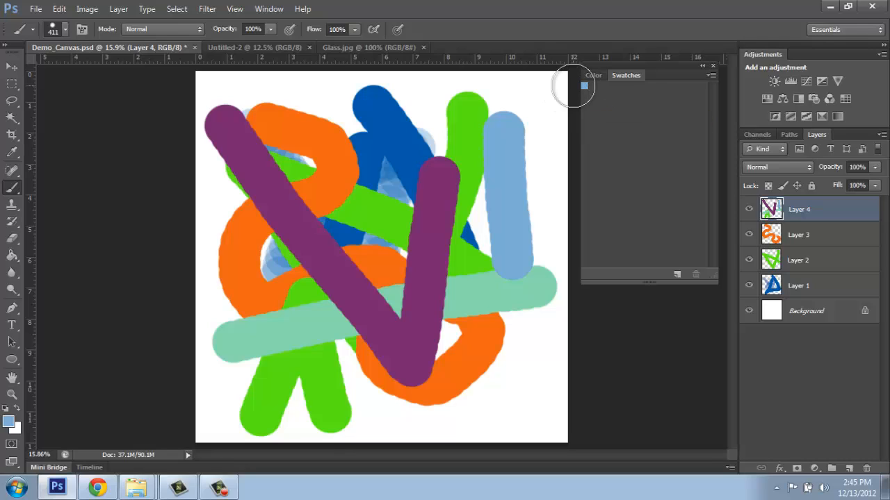
left_click_drag(585, 86, 695, 274)
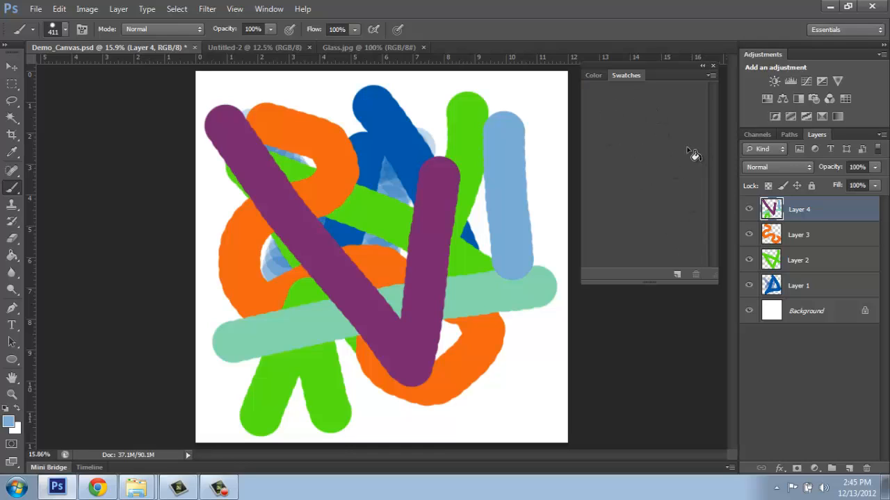
Switch to the Glass.jpg image and reduce the brush size to 41 px
left_click(344, 46)
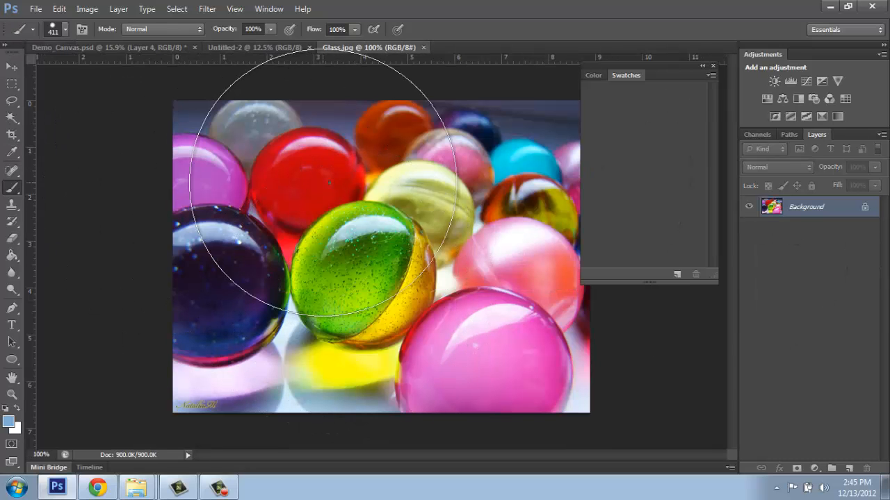
right_click(324, 184)
left_click_drag(396, 212, 366, 214)
left_click(75, 101)
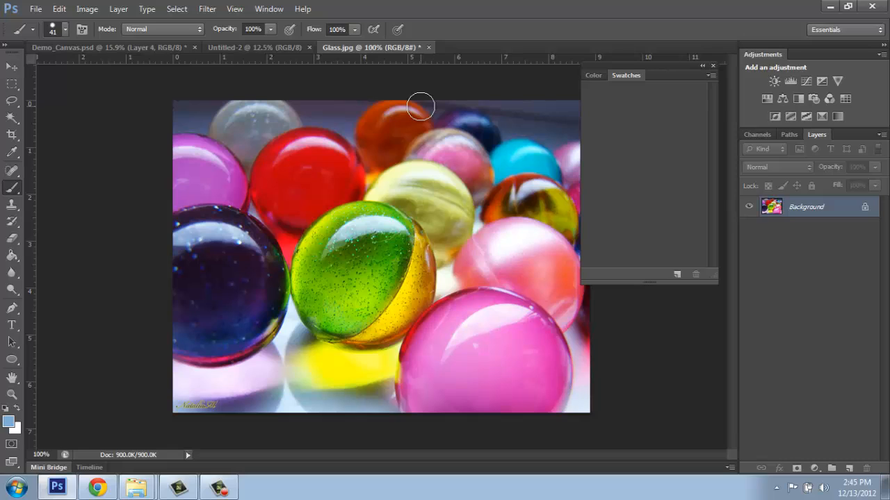
Sample the dark purple marble and the green marble with the Eyedropper, adding them as Swatch 1 and Swatch 2
left_click(10, 157)
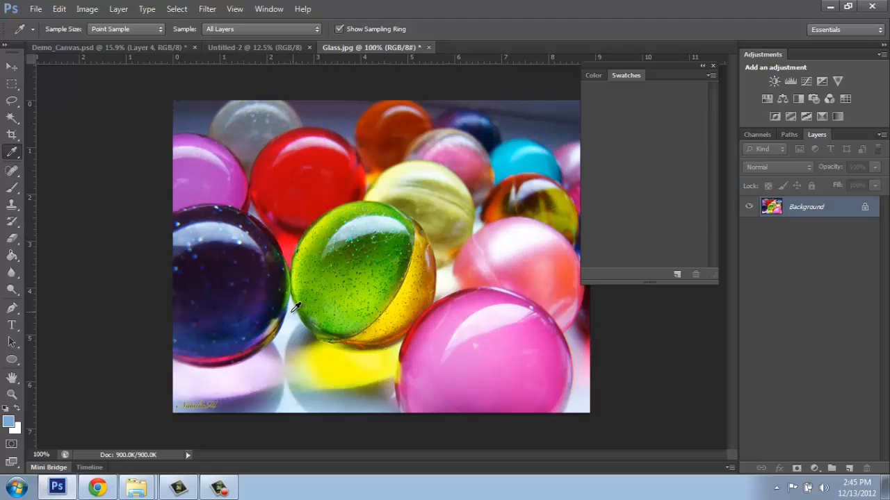
left_click(241, 269)
left_click(659, 119)
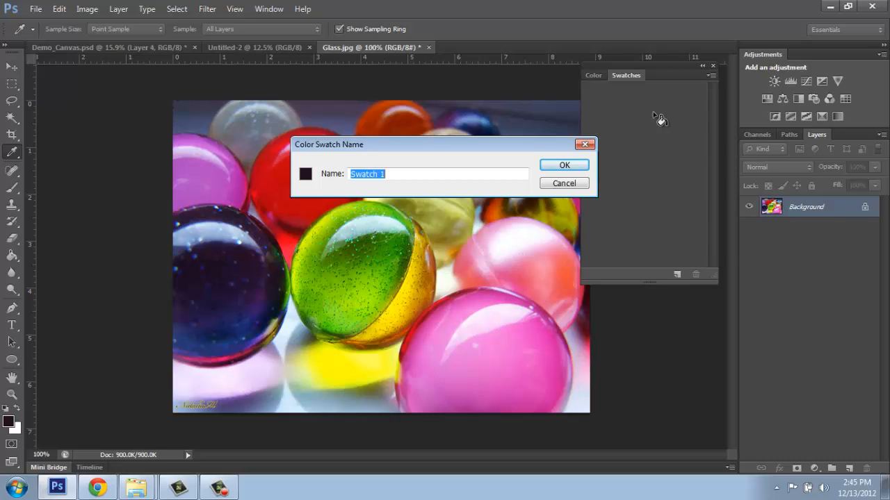
left_click(579, 164)
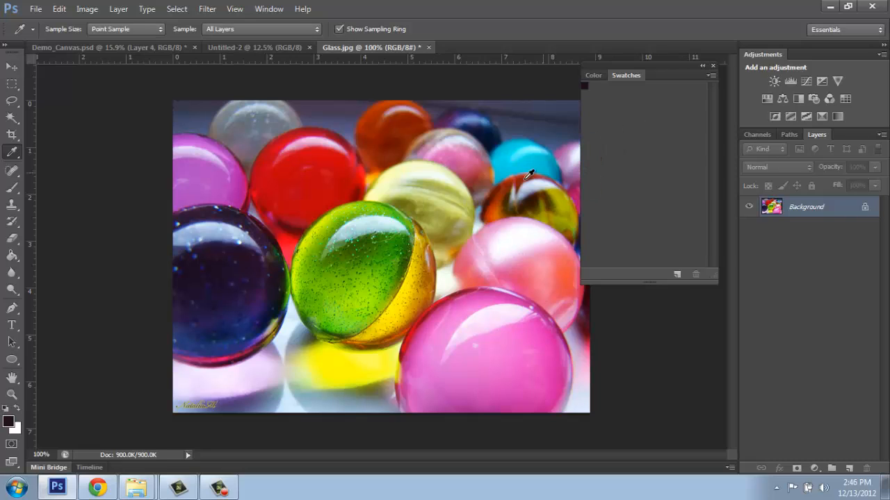
left_click(365, 250)
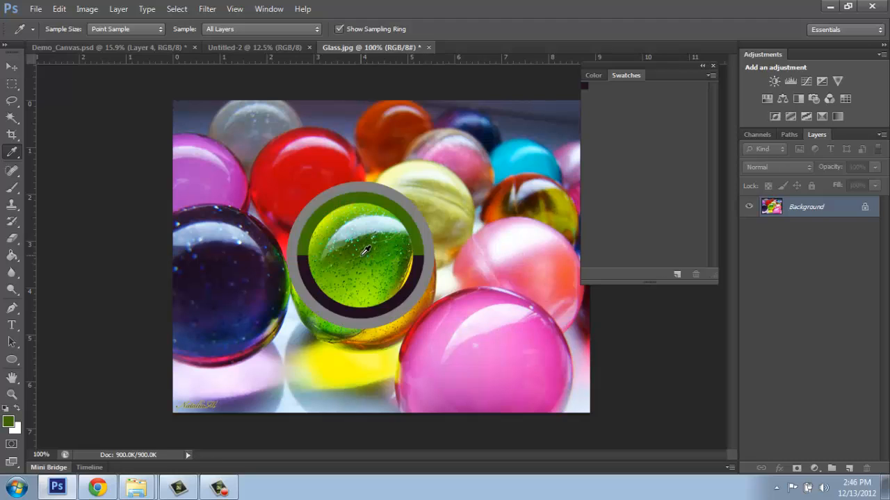
left_click(627, 117)
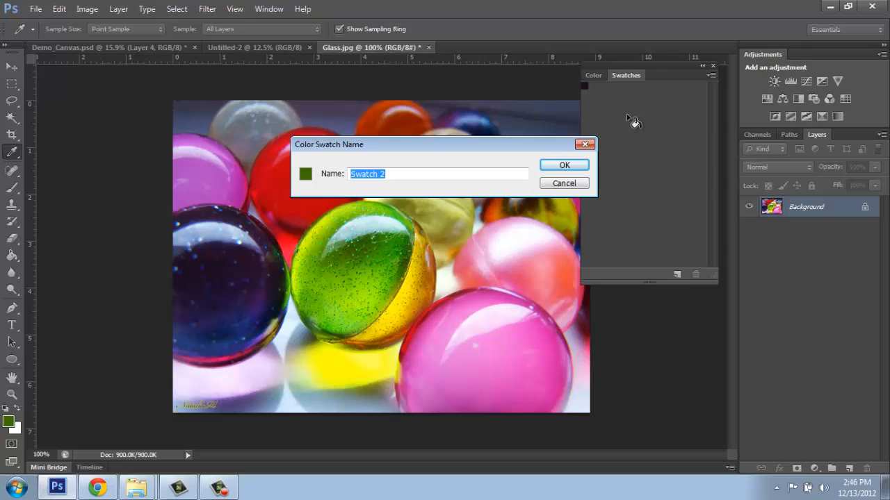
left_click(565, 166)
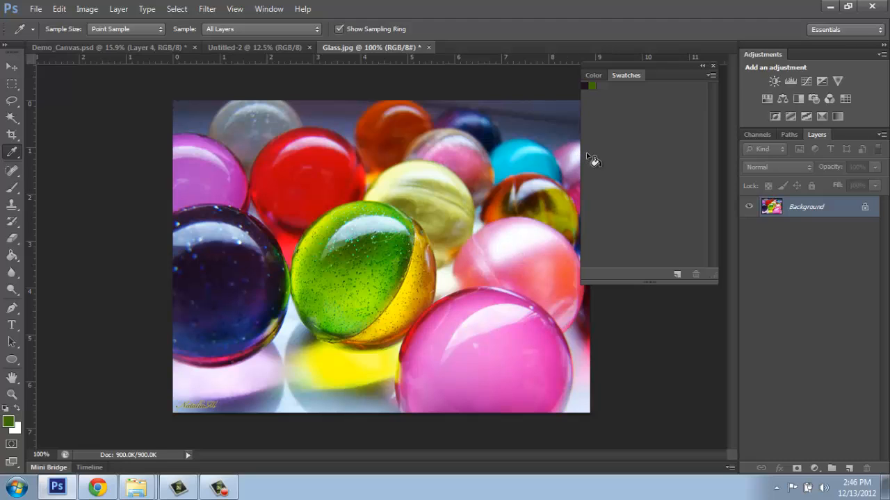
Sample the large front pink marble, the pale pink marble and the red marble, adding each color as a swatch
left_click(451, 312)
left_click(638, 137)
left_click(518, 262)
left_click(645, 98)
left_click(315, 153)
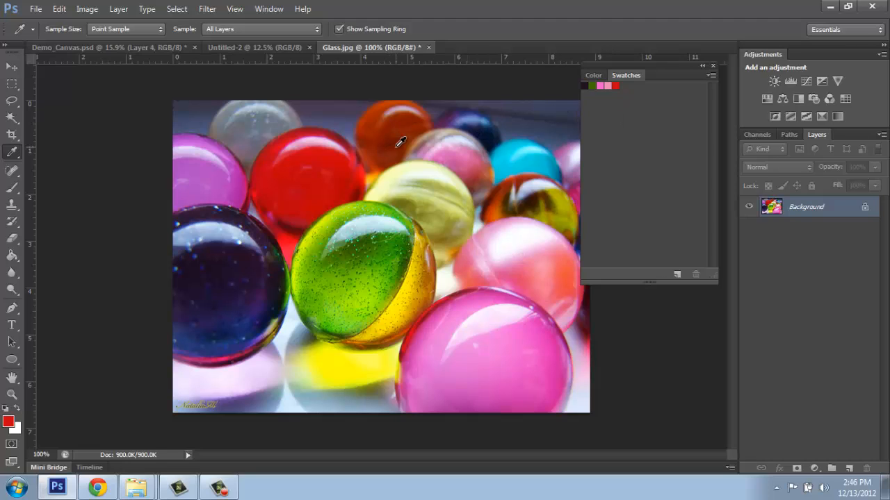
Sample a deeper magenta from the edge of the purple-pink marble and add it as Swatch 6
left_click(218, 181)
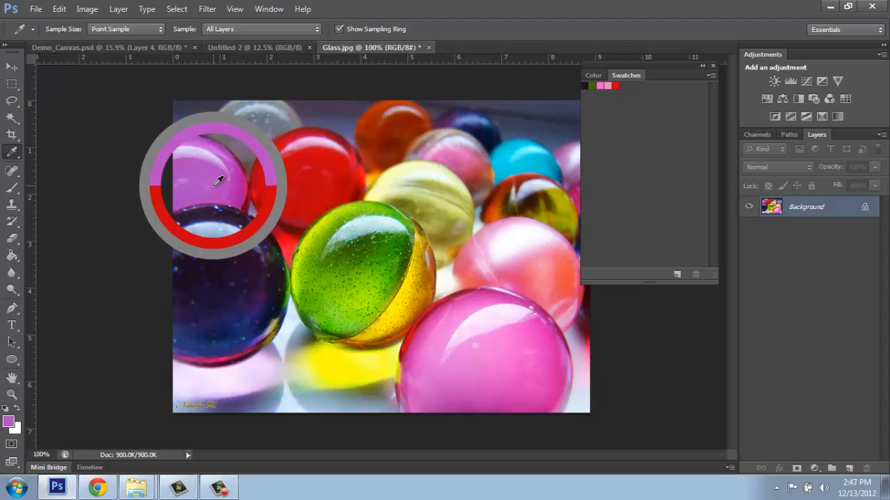
left_click_drag(218, 181, 245, 170)
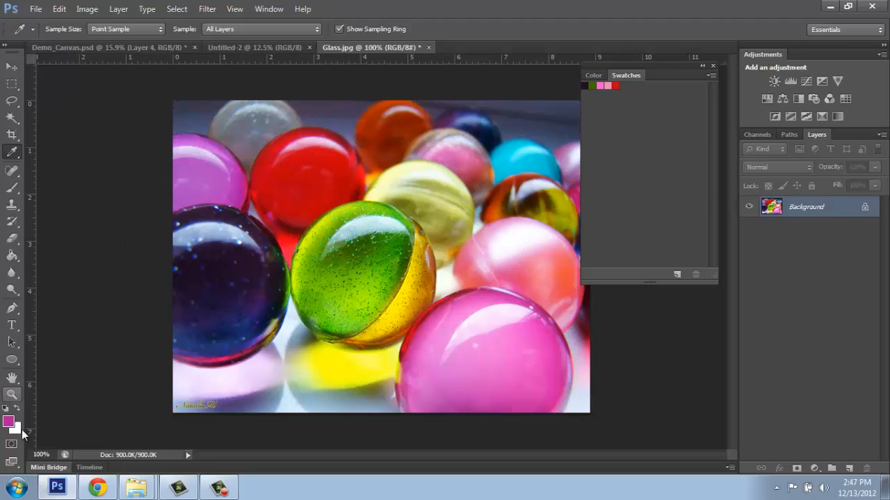
left_click(645, 132)
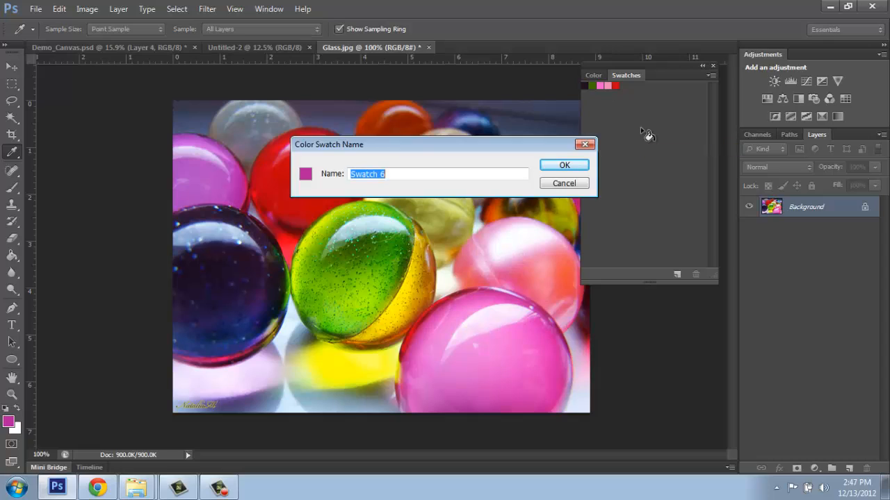
left_click(568, 166)
Sample a lighter red from the red marble plus the orange and turquoise marbles, adding each color as a swatch
left_click_drag(316, 155, 340, 145)
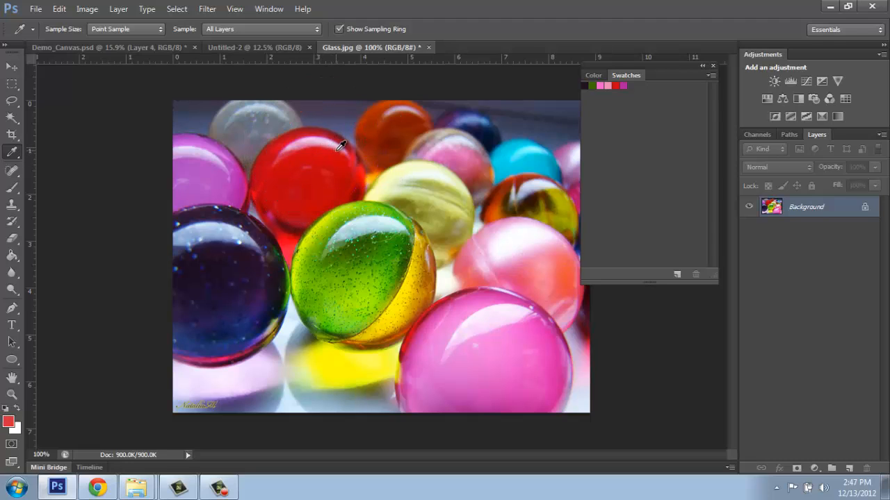
left_click(666, 122)
mouse_move(401, 119)
left_mouse_down()
mouse_move(396, 108)
mouse_move(412, 125)
left_mouse_up()
left_click(657, 113)
left_click_drag(539, 158, 538, 154)
left_click(661, 108)
Add swatches sampled from the amber marble's olive yellow, the pale yellow marble's highlight and the bright yellow reflection
left_click_drag(550, 194, 550, 194)
left_click(667, 122)
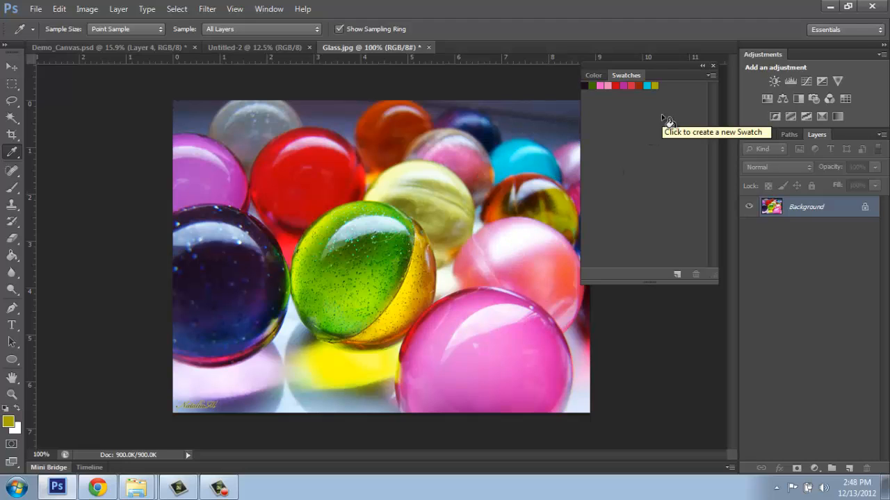
left_click_drag(411, 173, 411, 174)
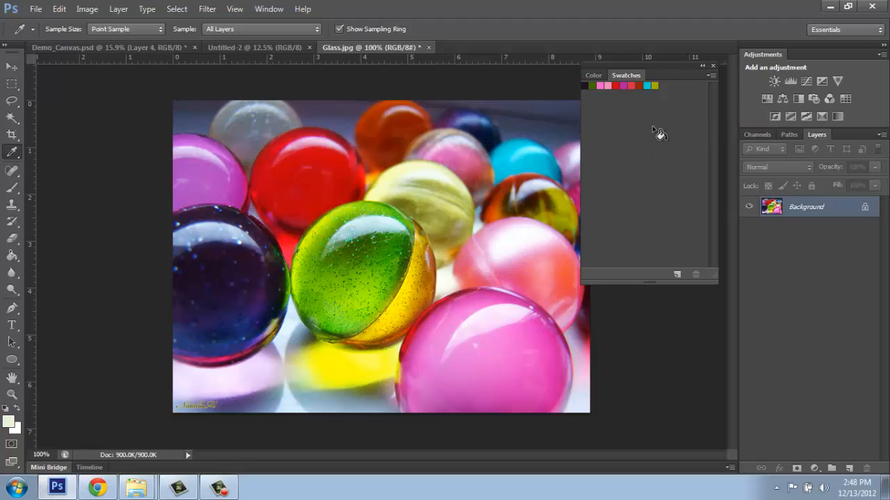
left_click(664, 123)
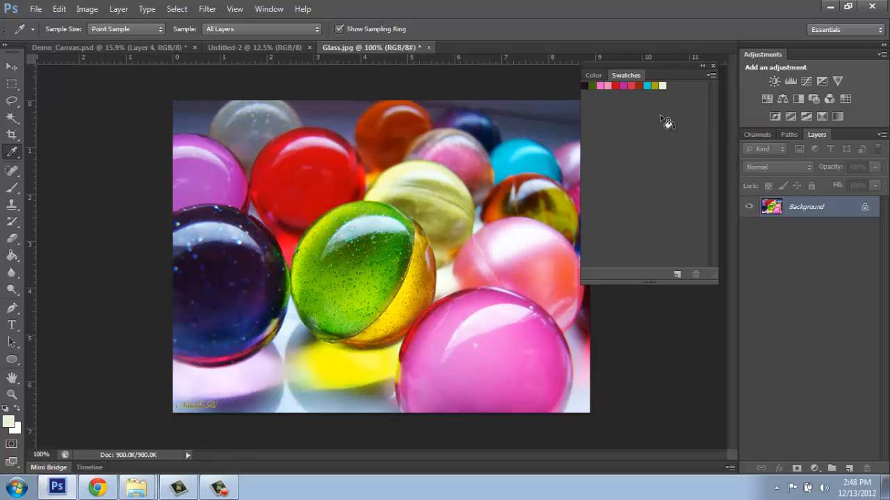
left_click(349, 362)
left_click(680, 84)
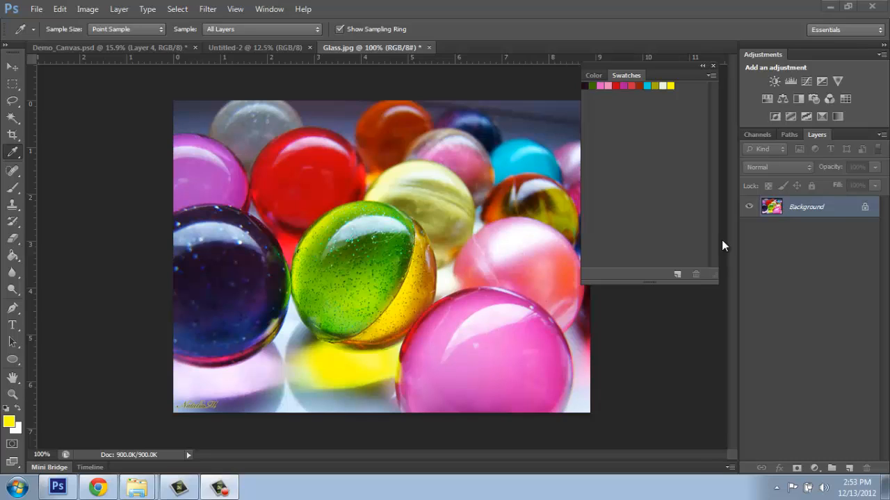
Save the current swatches as Demo02 in ACO format in the Color Swatches folder
left_click(710, 75)
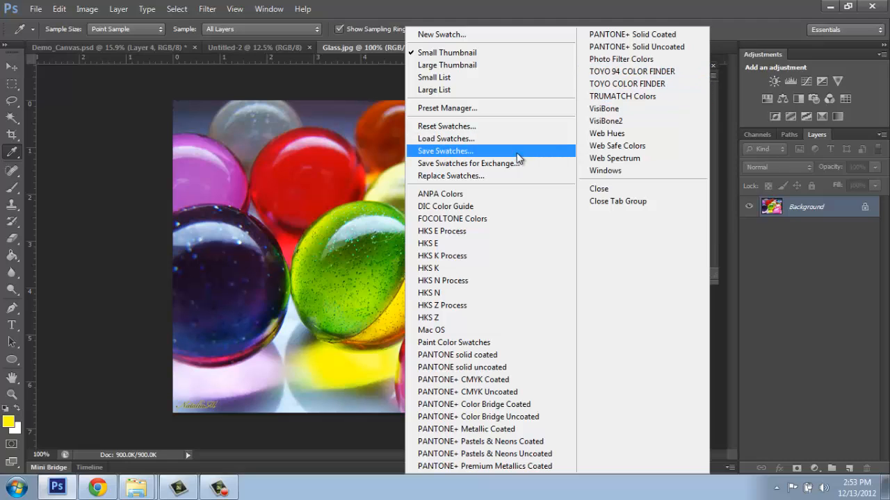
left_click(465, 151)
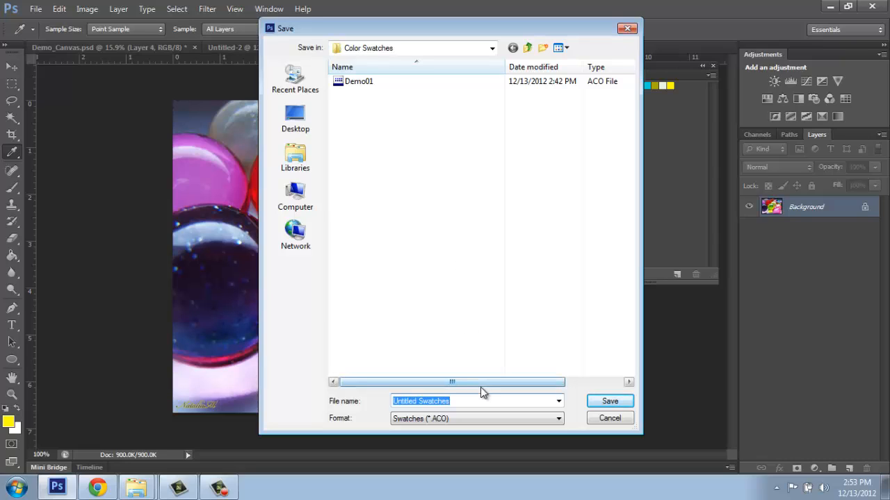
type("Demo")
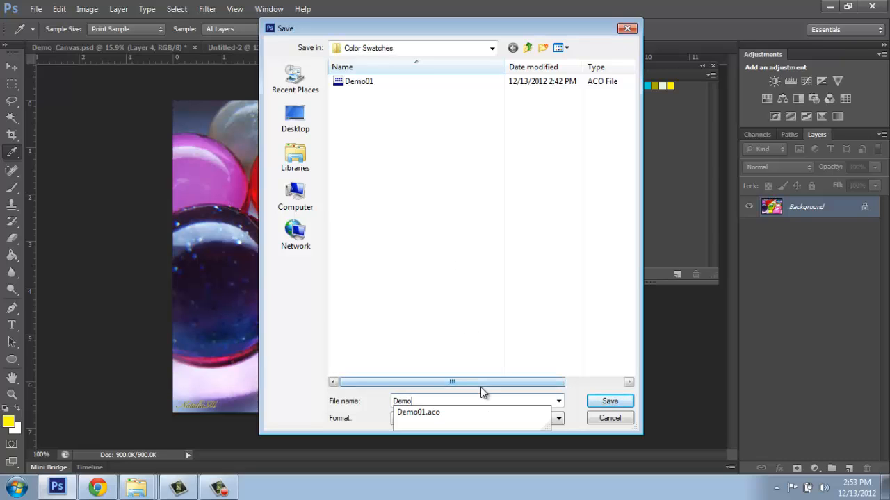
type("02")
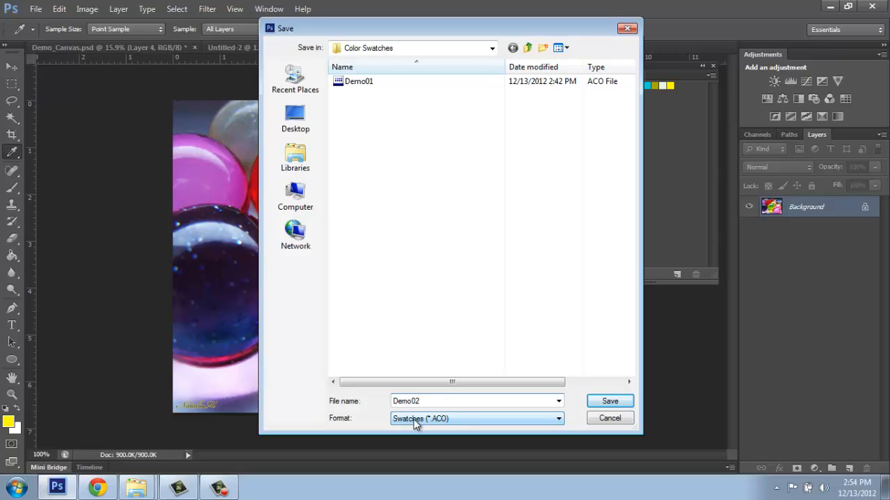
left_click(603, 403)
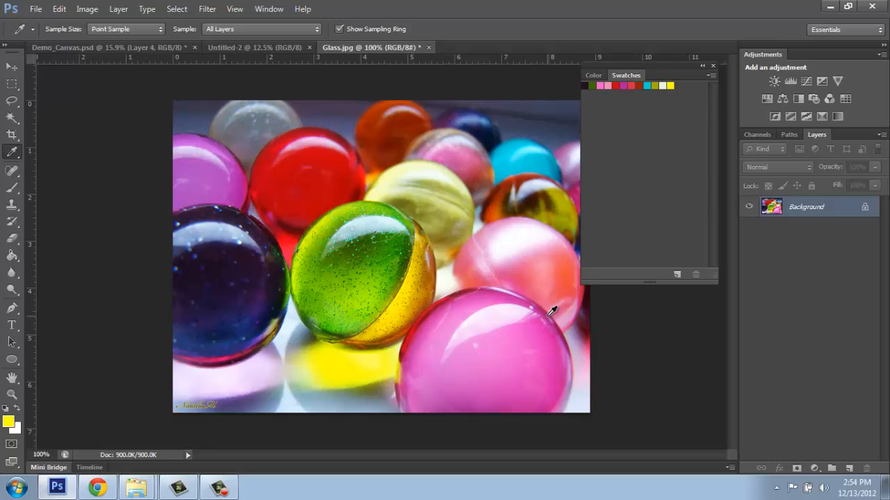
Delete all swatches from the first to the bright yellow one in the Preset Manager
left_click(710, 77)
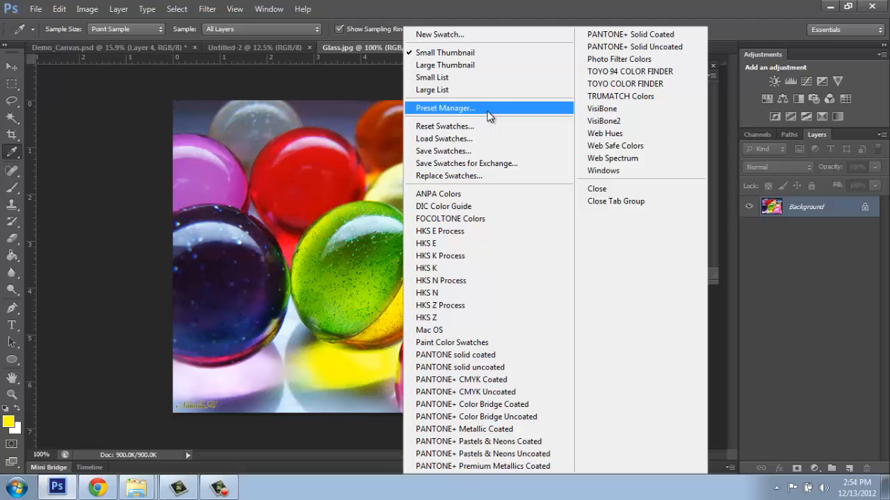
left_click(445, 109)
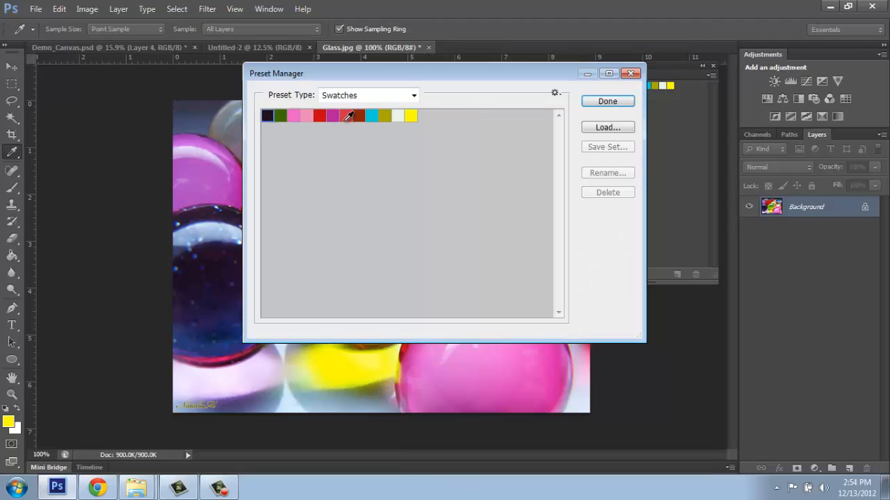
left_click(410, 115)
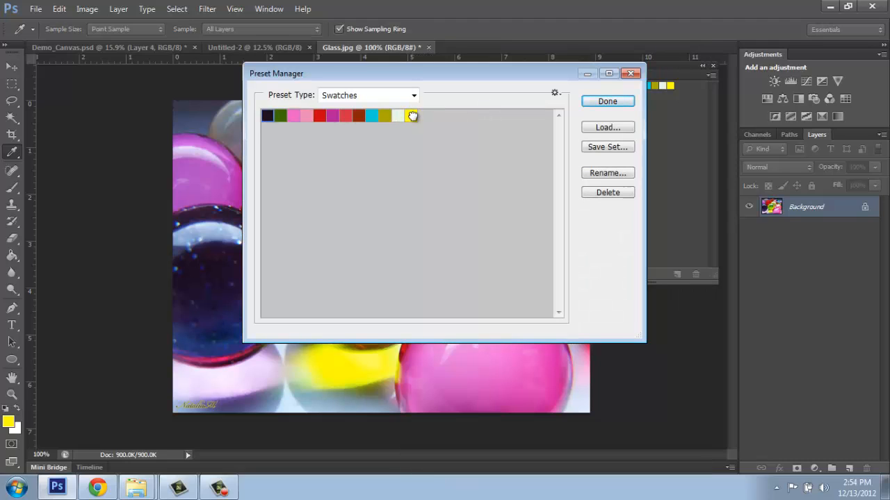
left_click(411, 117, "shift")
left_click(600, 194)
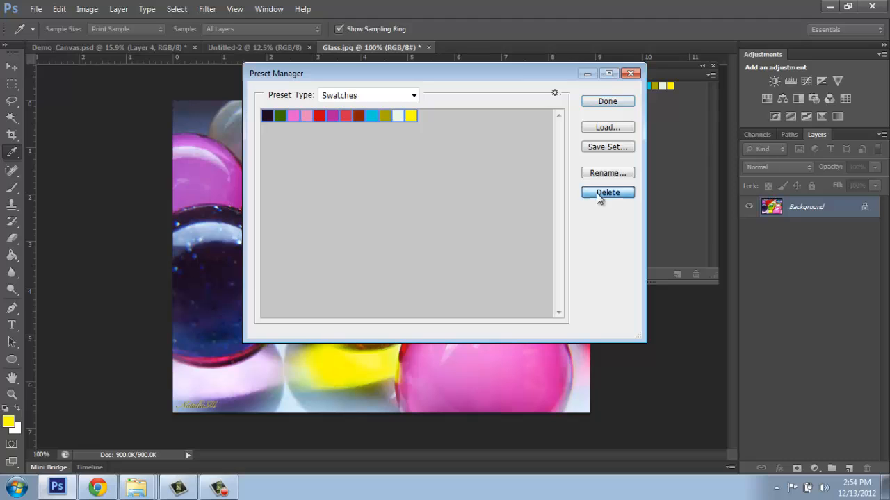
left_click(608, 102)
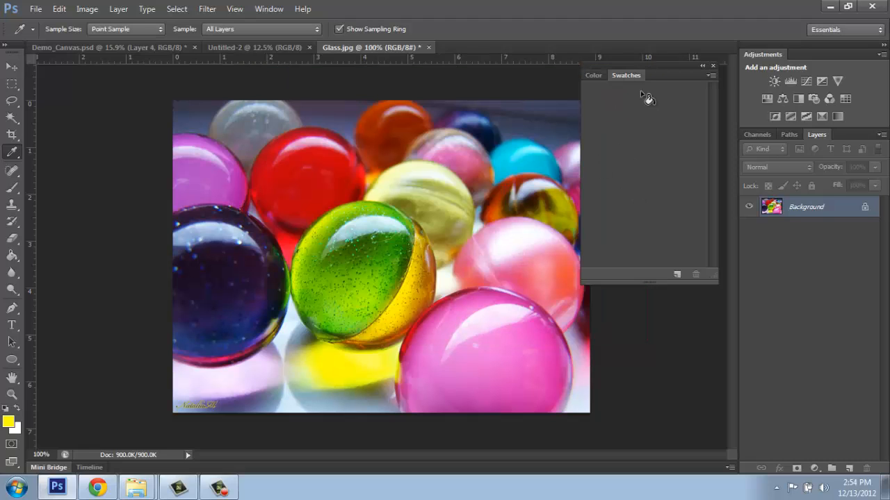
Load the saved Demo02 swatch file from the Color Swatches folder
left_click(710, 76)
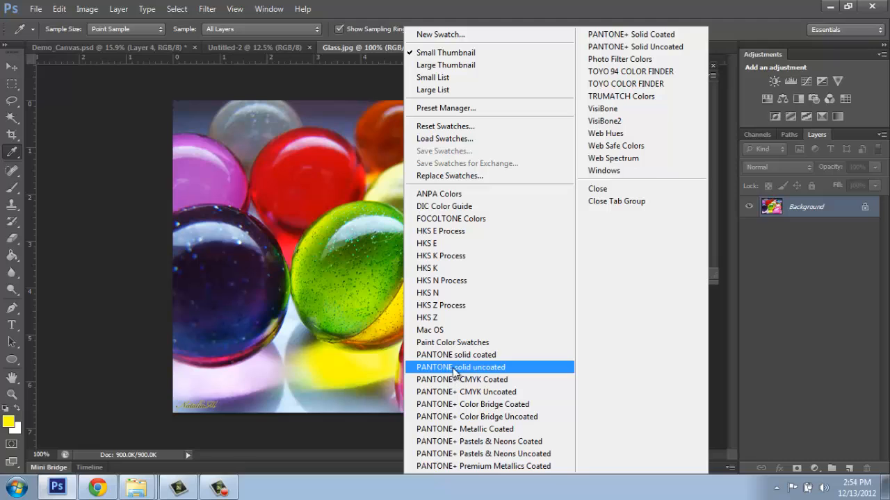
left_click(456, 146)
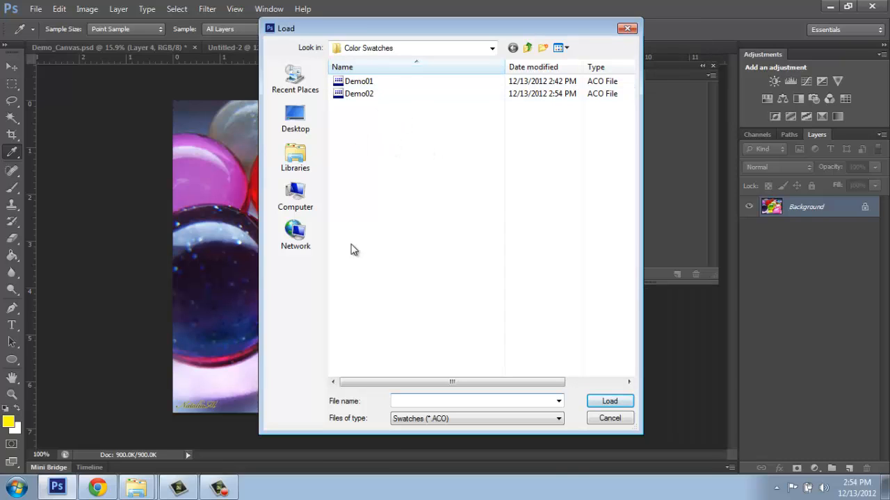
left_click(356, 97)
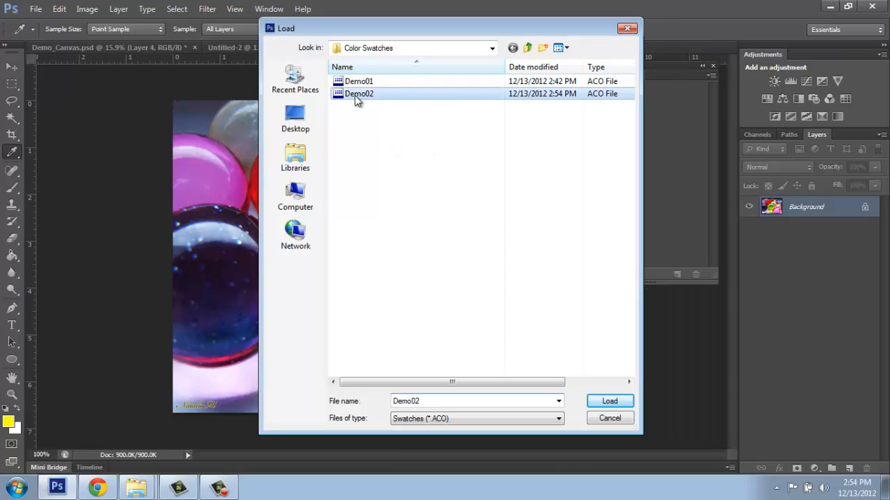
left_click(626, 406)
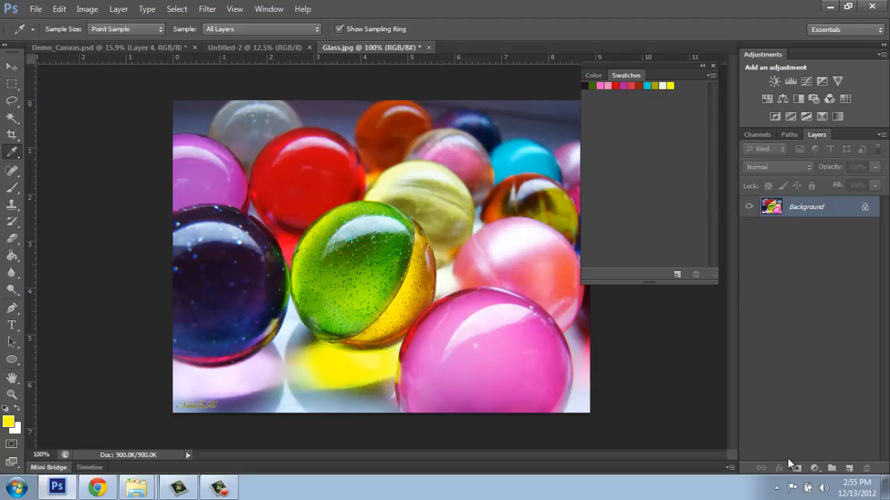
Add a new layer above the Background and brush a winding pink stroke across the marbles using a pink swatch
left_click(849, 470)
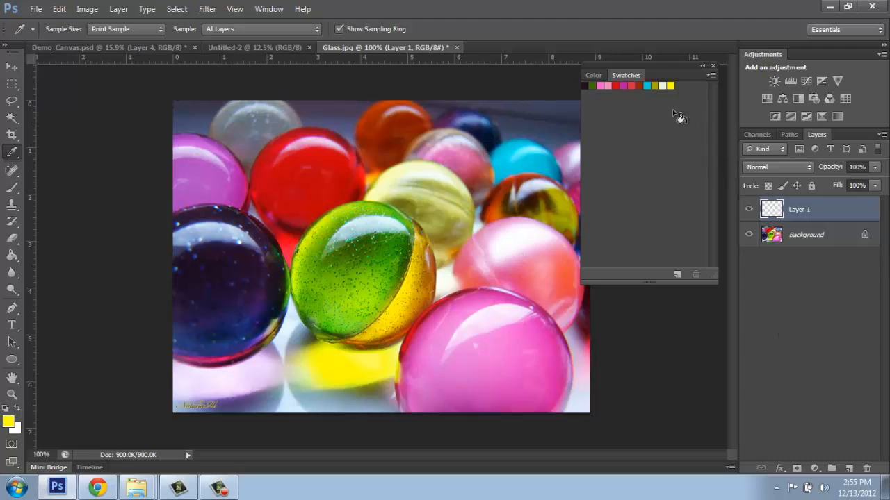
left_click(606, 84)
left_click(12, 187)
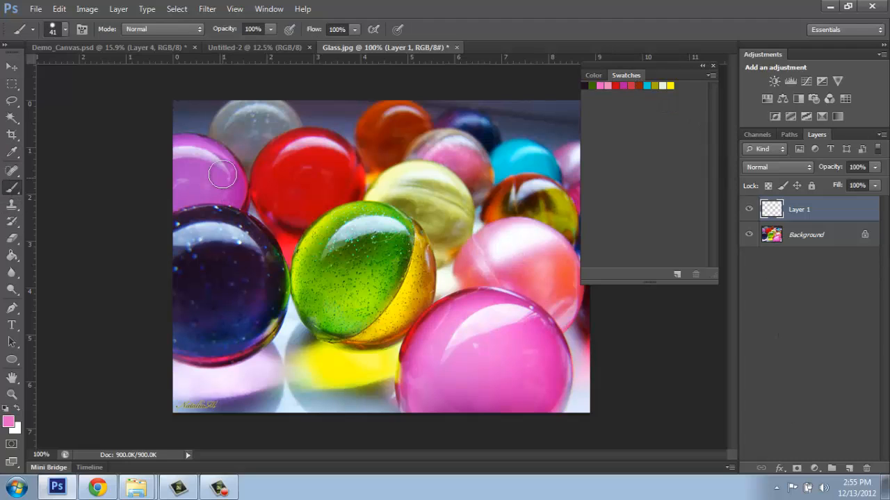
mouse_move(221, 170)
left_mouse_down()
mouse_move(245, 193)
mouse_move(399, 210)
mouse_move(253, 233)
mouse_move(305, 299)
mouse_move(405, 311)
mouse_move(479, 218)
left_mouse_up()
Brush winding dark green strokes over the middle marbles on the new layer using the green swatch
left_click(592, 85)
mouse_move(435, 154)
left_mouse_down()
mouse_move(463, 148)
mouse_move(488, 220)
left_mouse_up()
mouse_move(371, 223)
left_mouse_down()
mouse_move(419, 305)
mouse_move(470, 338)
left_mouse_up()
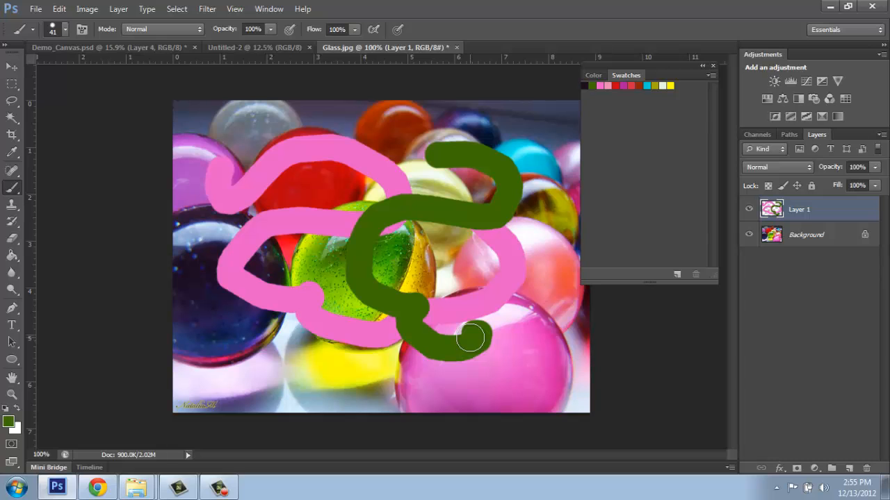